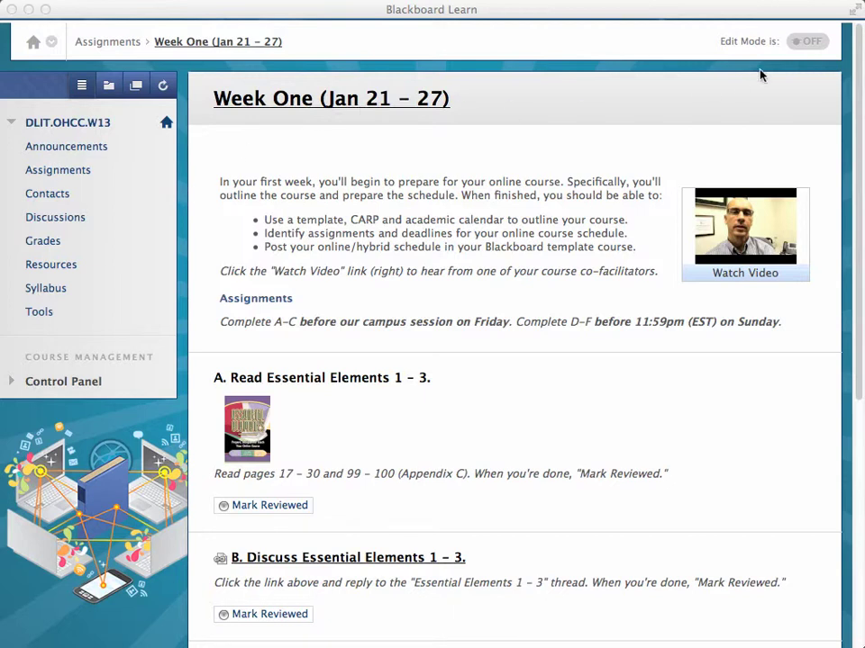
- Turn Edit Mode on for the Week One (Jan 21 – 27) page
left_click(806, 64)
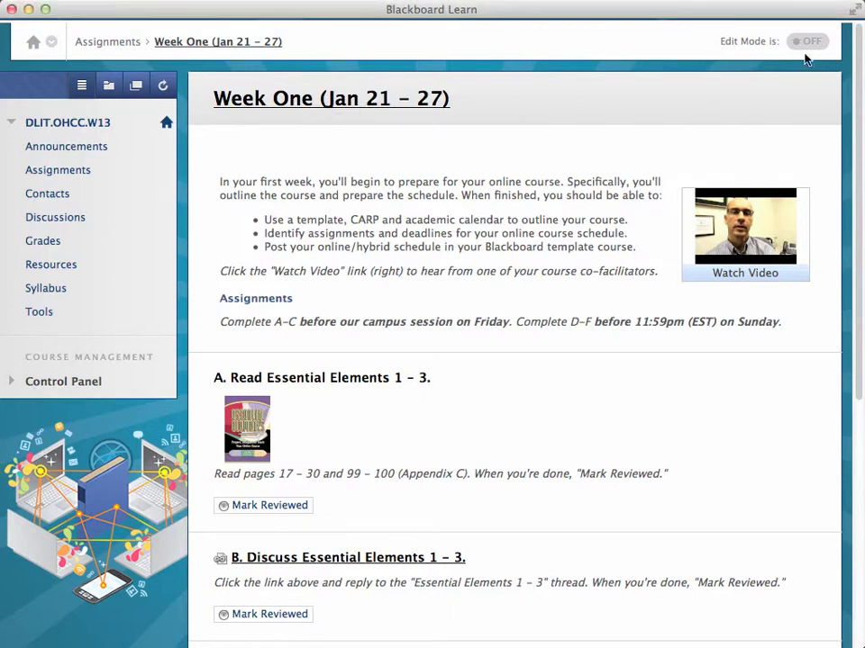
left_click(805, 43)
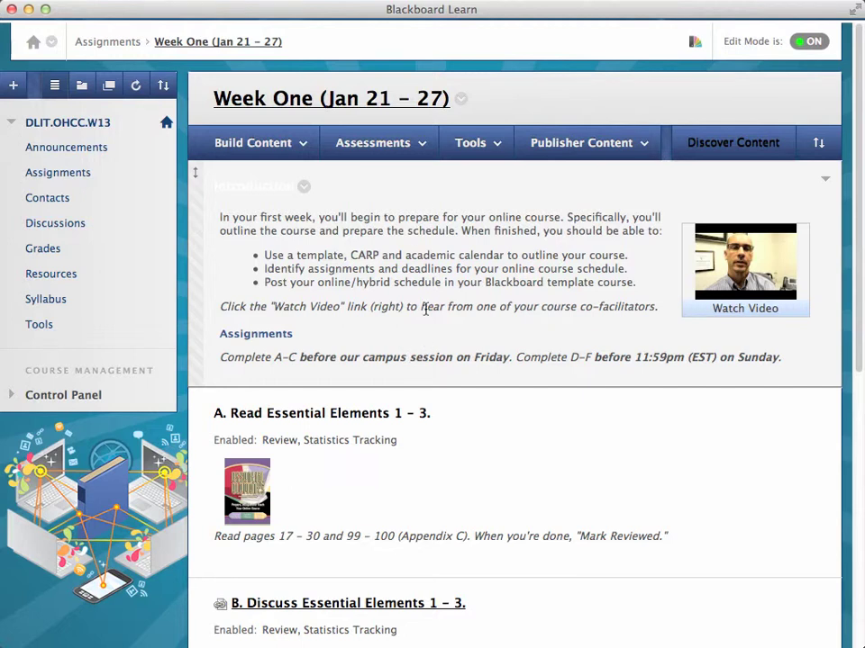
- Start a new content Item from Build Content and focus its Name and text body
left_click(257, 155)
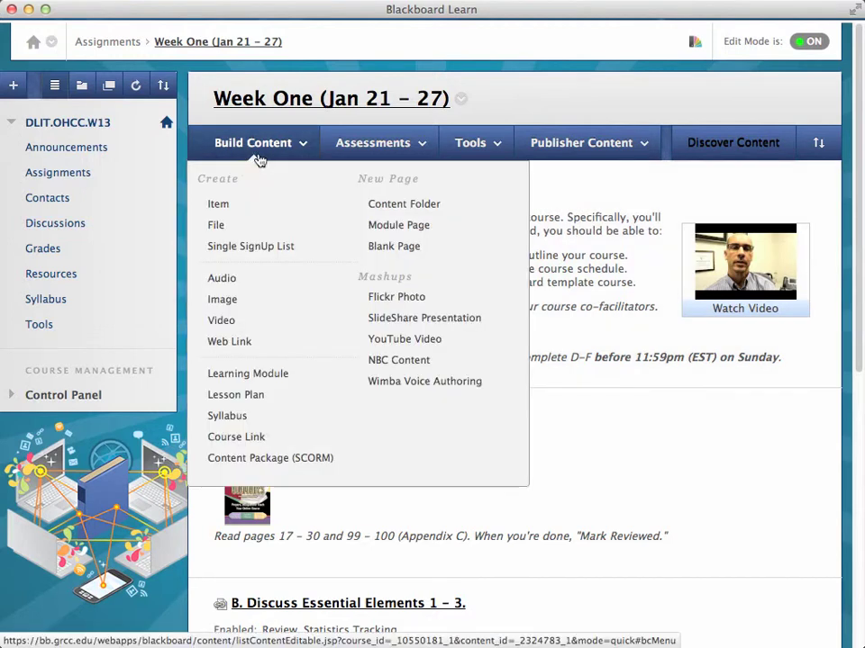
left_click(219, 208)
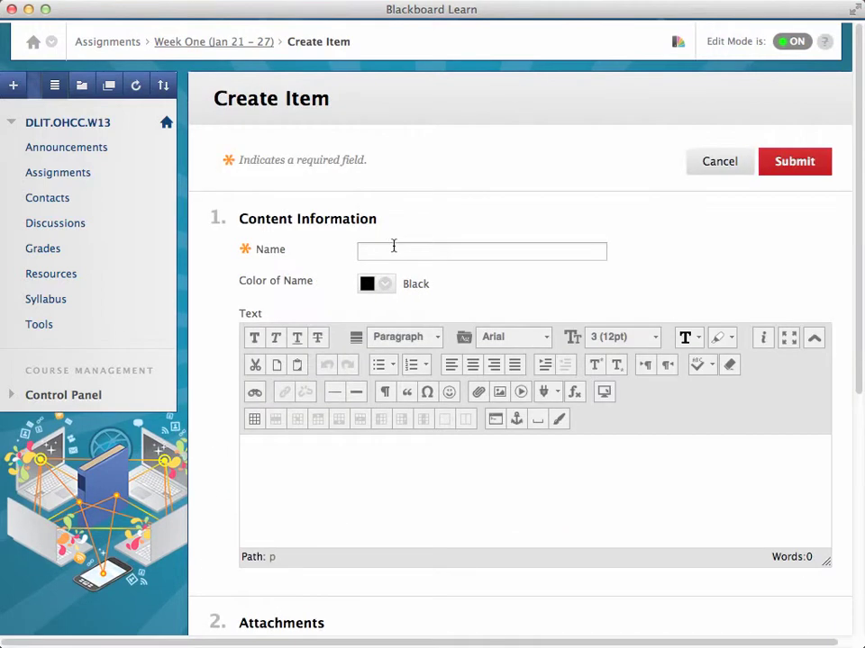
left_click(393, 249)
left_click(460, 480)
- Open the YouTube Video mashup search, then close it without embedding a video
left_click(558, 394)
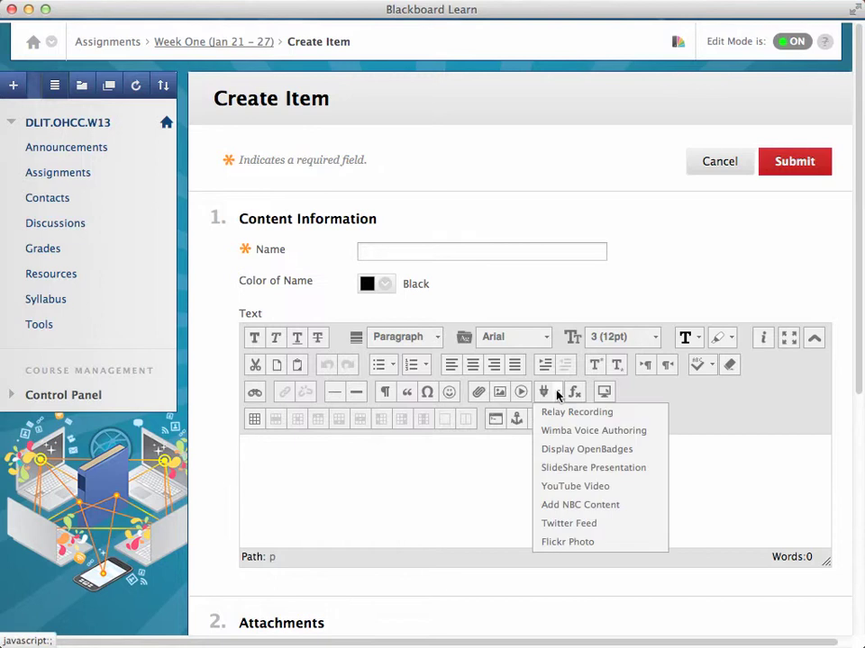
left_click(570, 487)
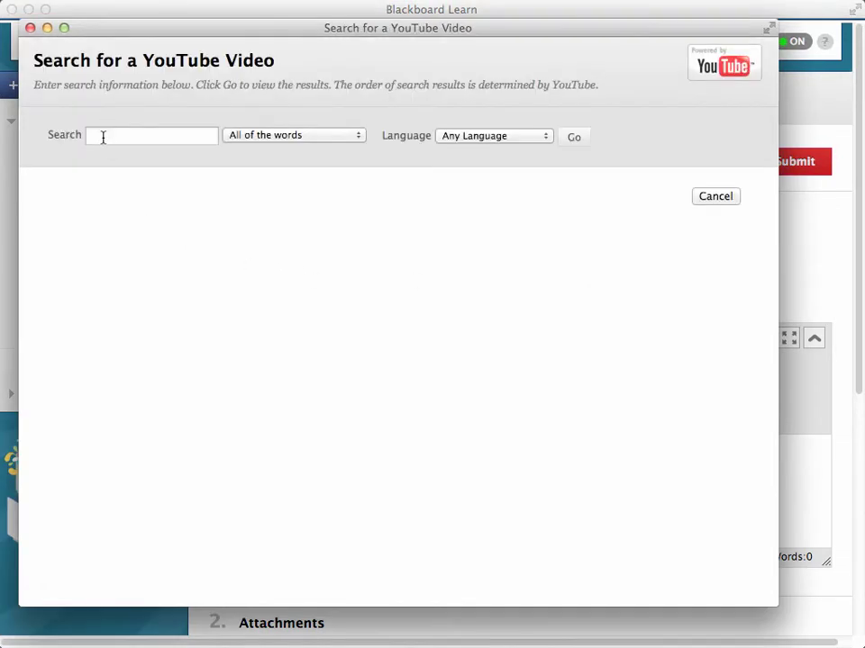
left_click(103, 137)
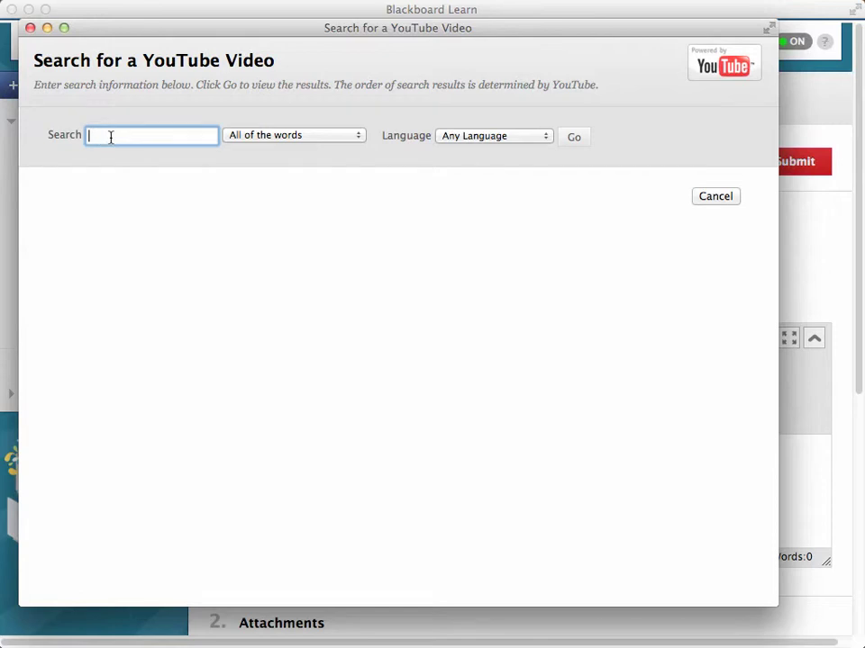
left_click(709, 199)
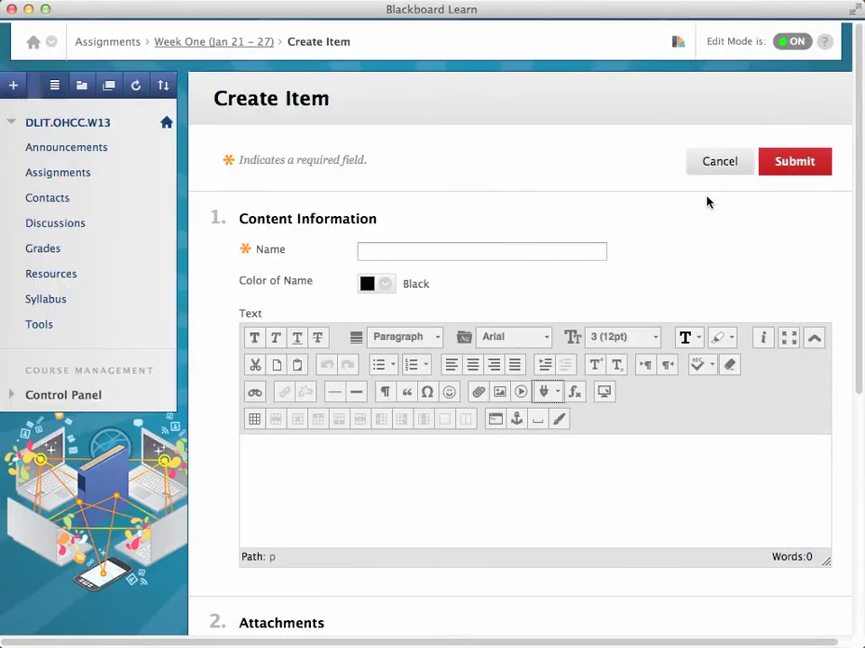
- Cancel the Create Item form and scroll back through the Week One content list
scroll(608, 188, "down", 5)
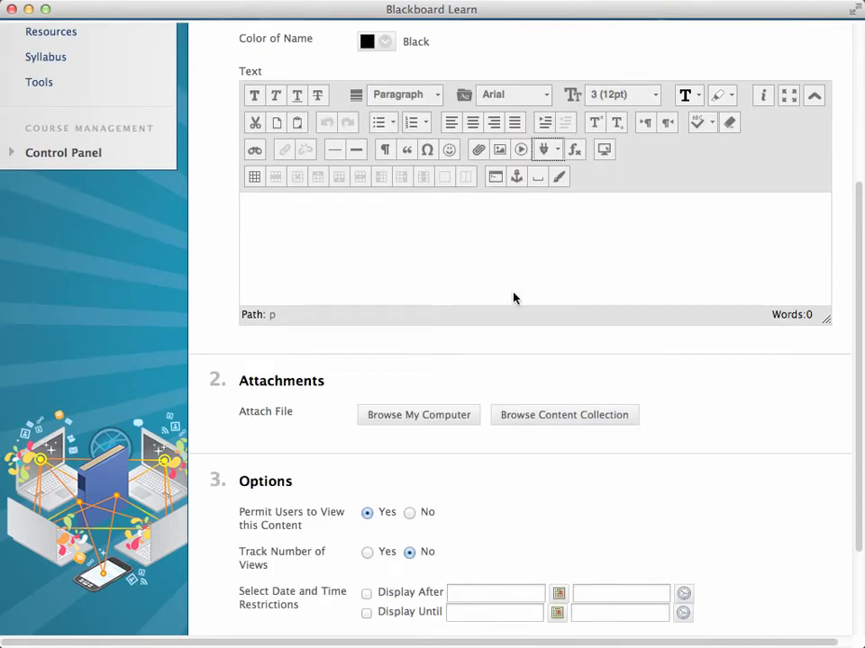
scroll(731, 380, "down", 3)
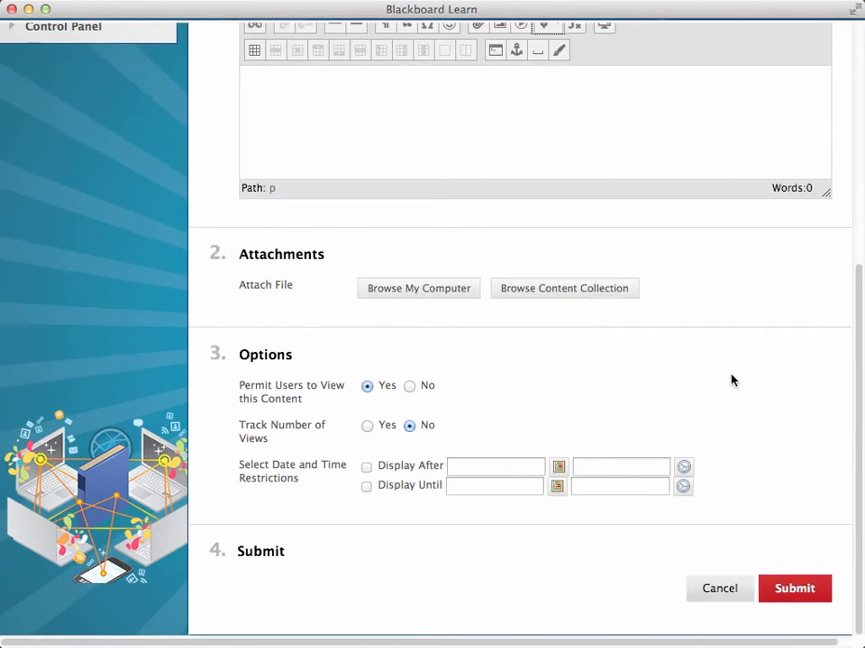
left_click(724, 587)
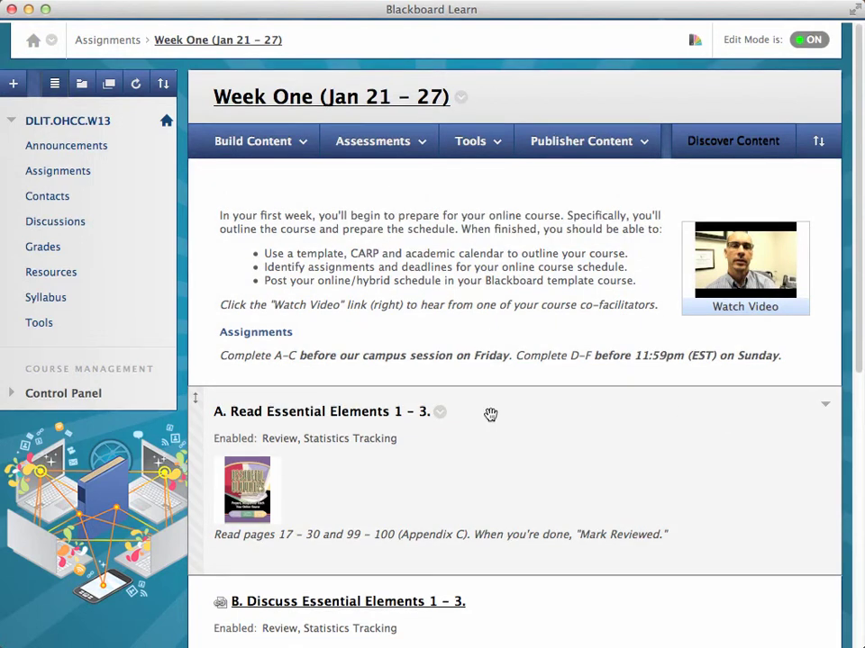
scroll(488, 416, "down", 3)
scroll(491, 420, "down", 3)
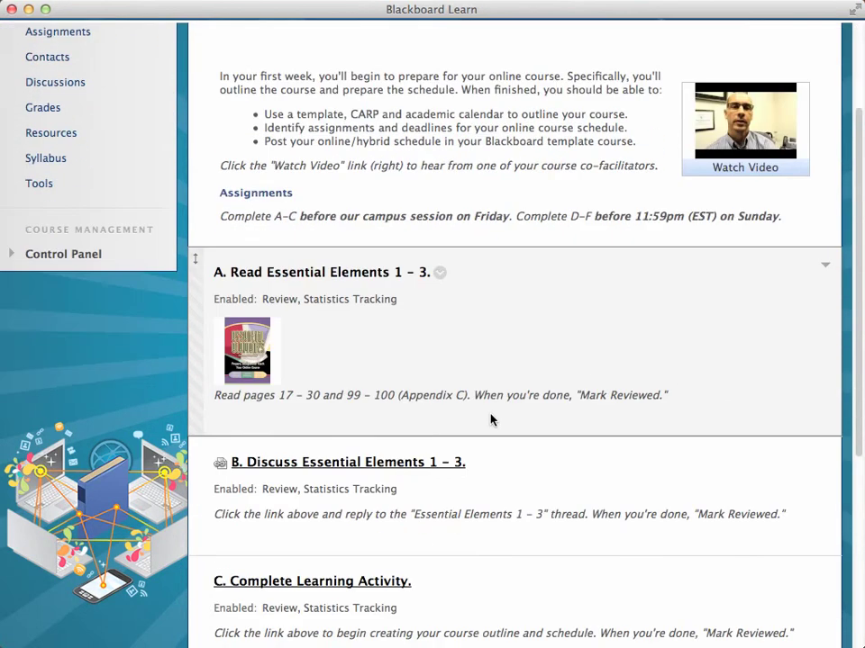
scroll(490, 419, "down", 2)
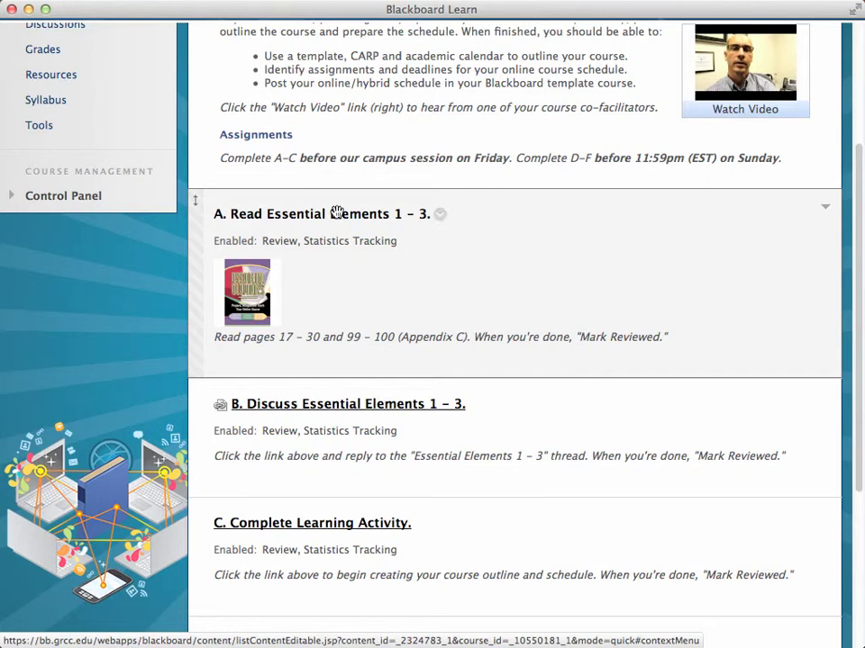
left_click(438, 214)
left_click(469, 57)
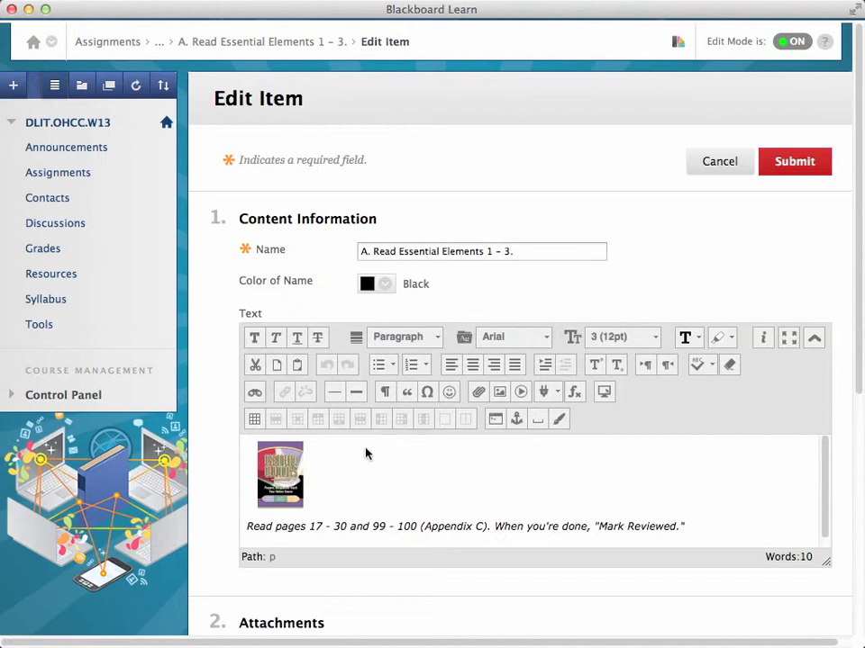
left_click(295, 457)
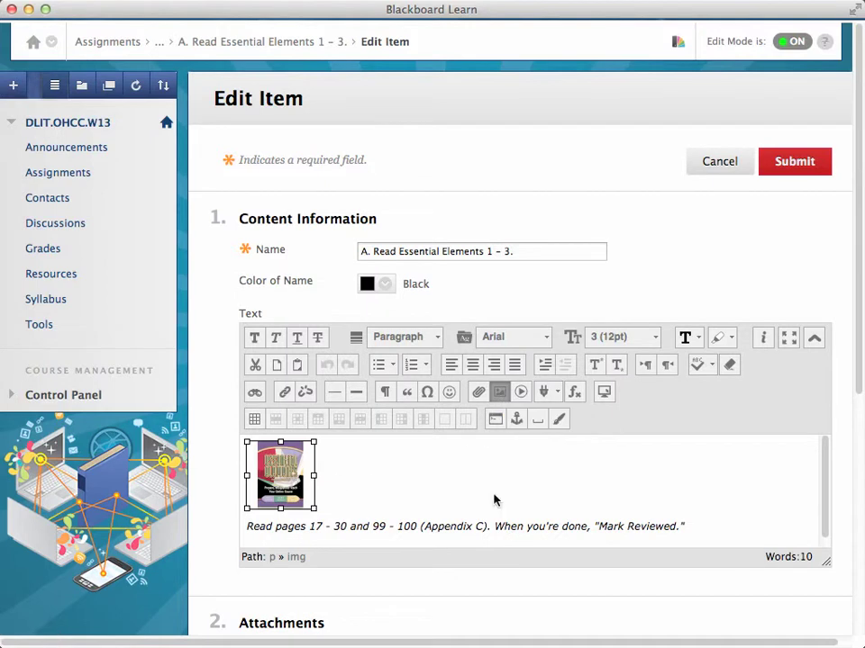
scroll(518, 500, "down", 1)
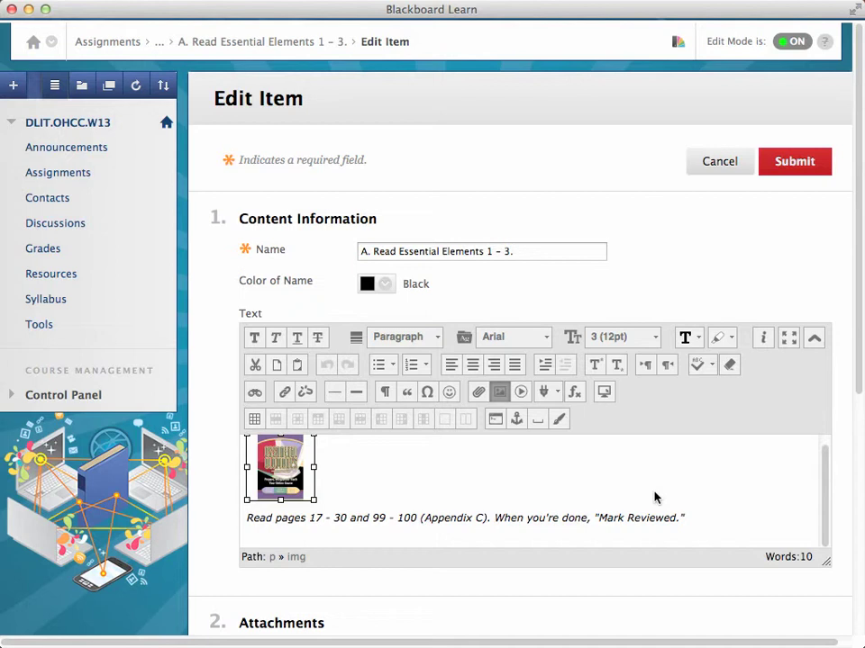
left_click(719, 170)
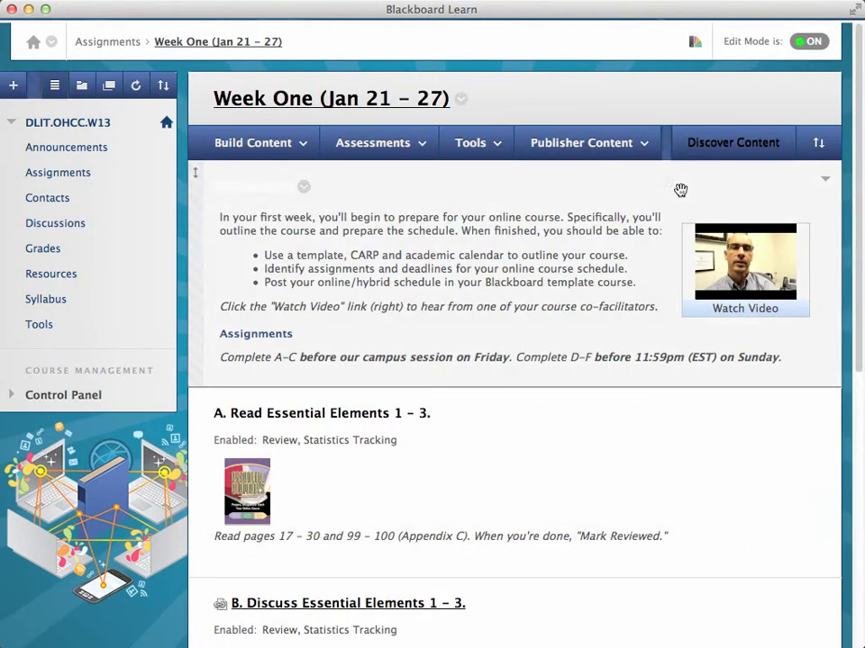
scroll(533, 441, "down", 2)
scroll(533, 439, "up", 2)
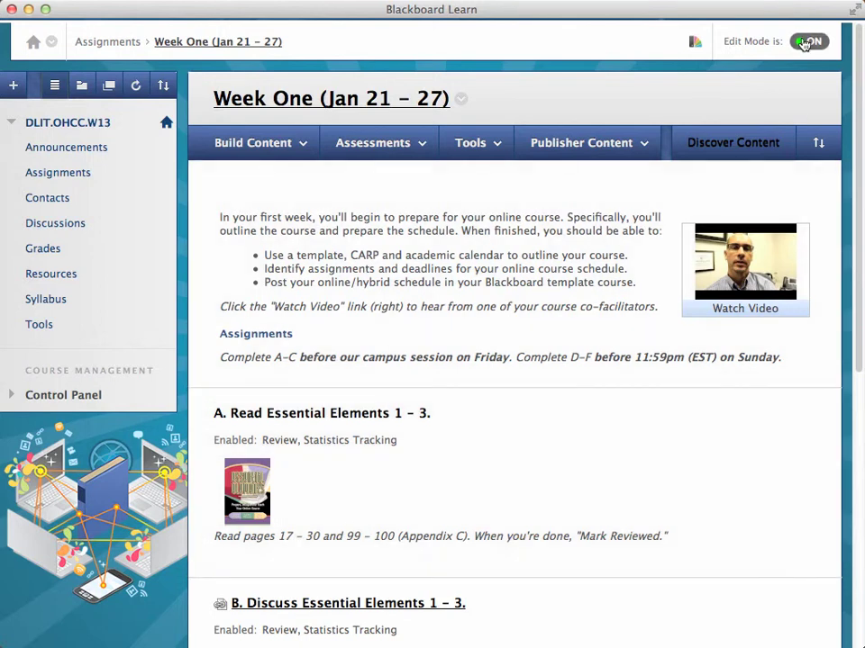
left_click(807, 42)
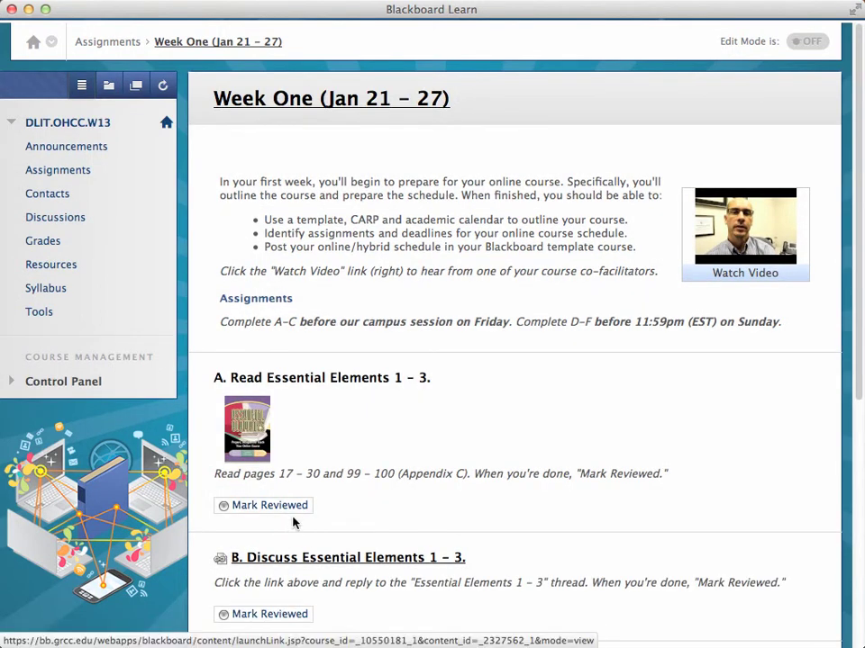
left_click(808, 45)
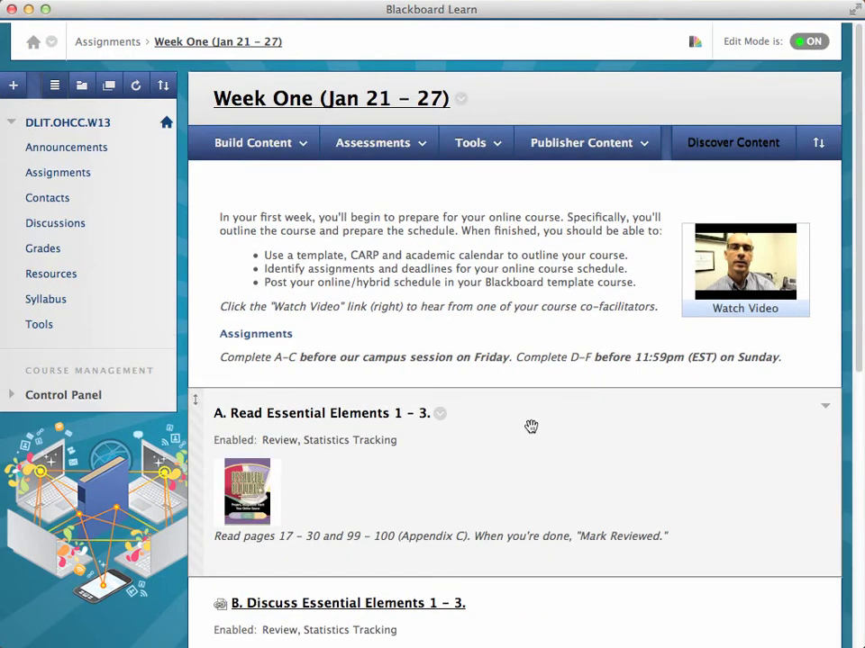
left_click(441, 417)
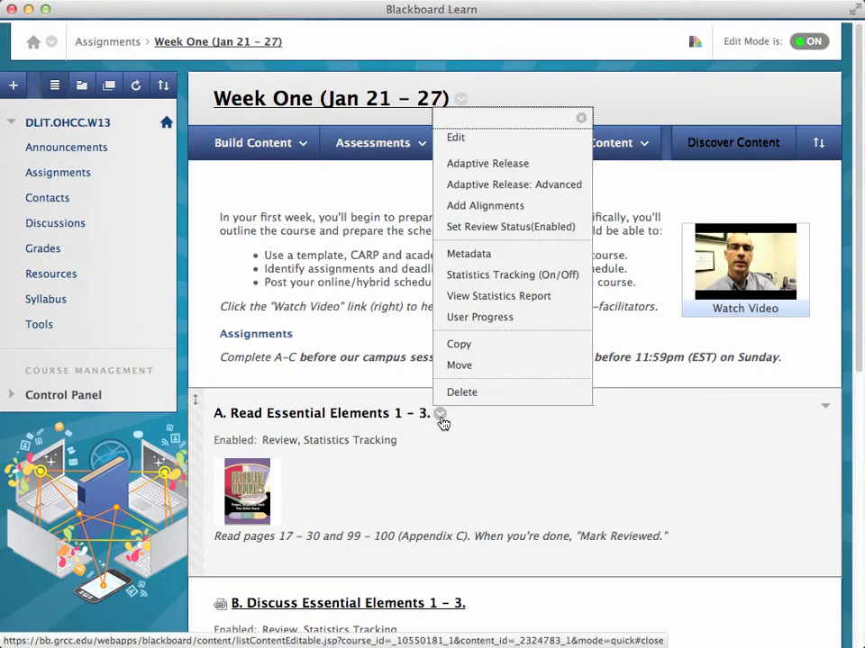
left_click(472, 228)
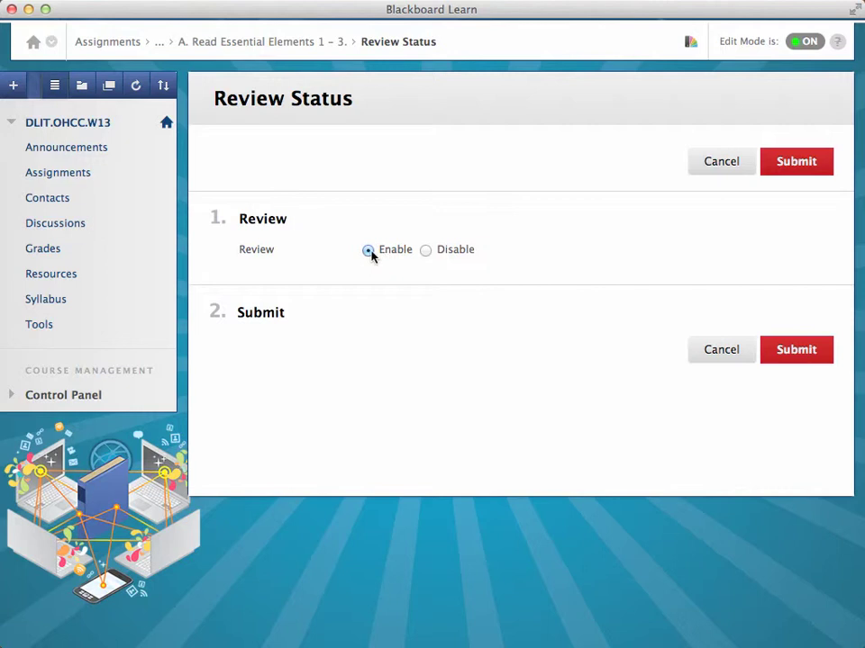
left_click(743, 168)
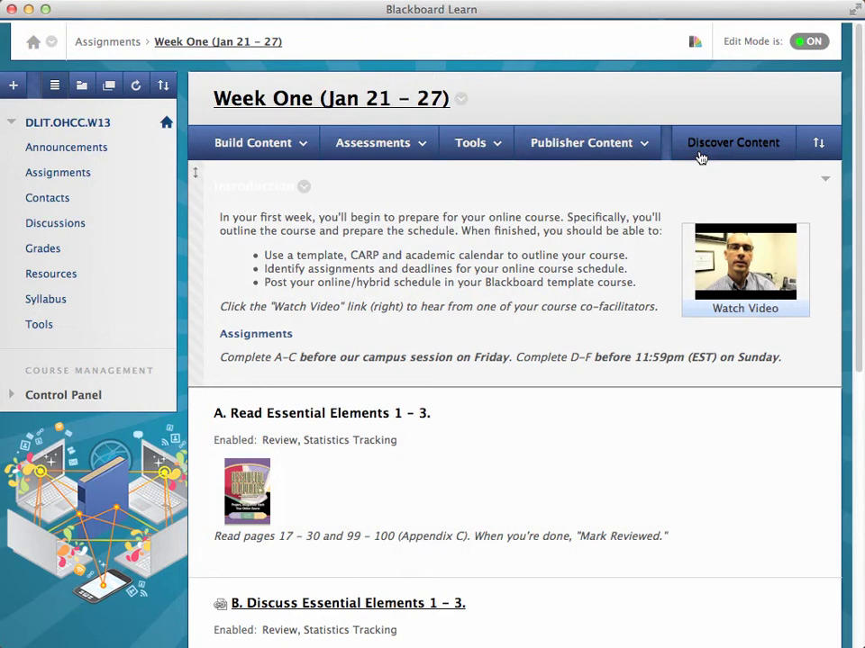
- Start a new Course Link from the Build Content menu on Week One
scroll(596, 374, "down", 2)
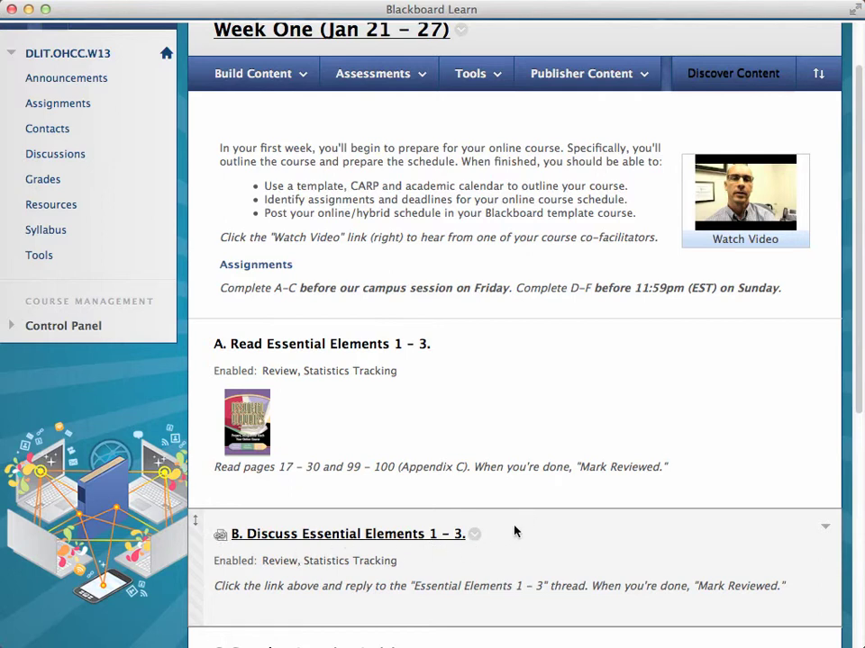
left_click(251, 90)
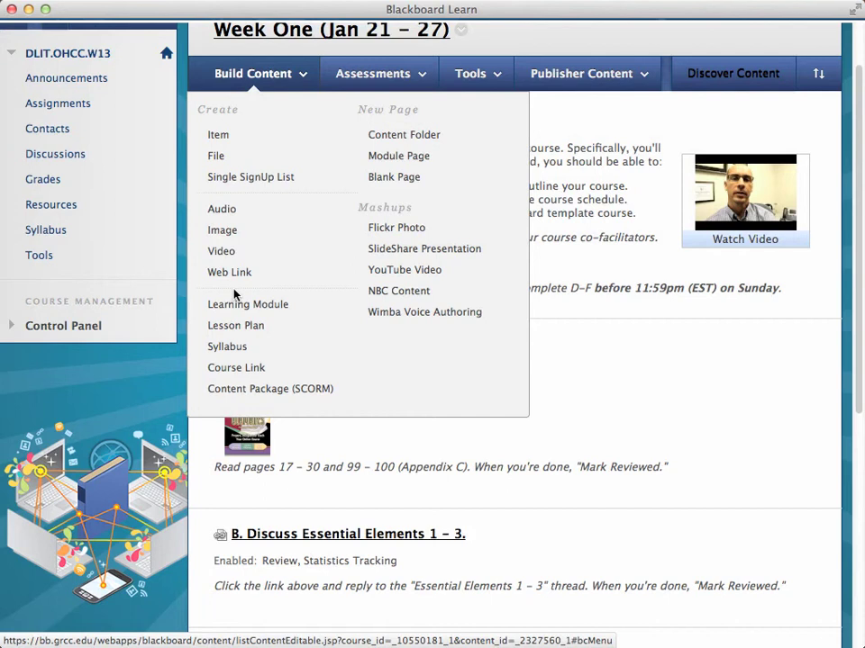
left_click(240, 368)
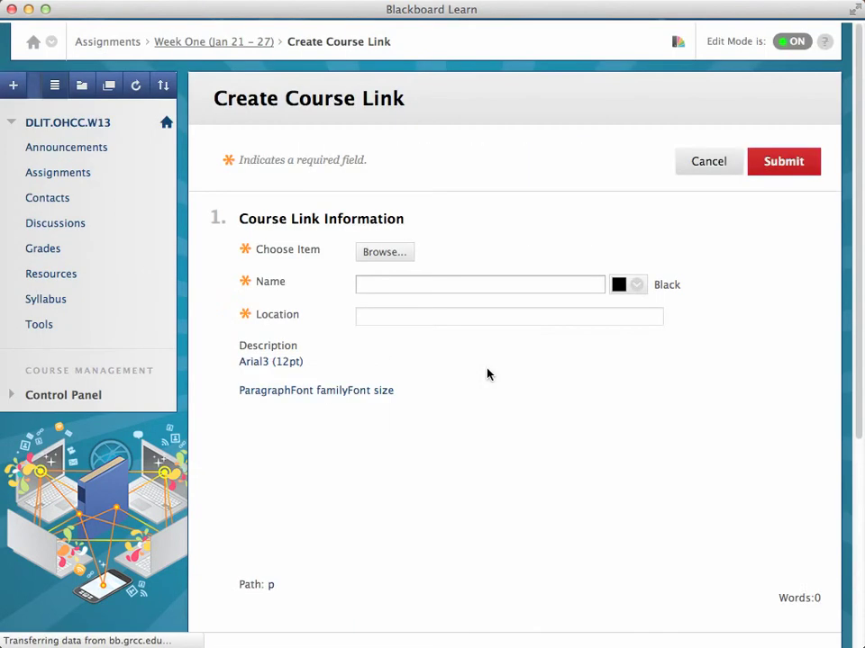
- Enter 'B.' as the course link's name and dismiss the suggestions
left_click(397, 288)
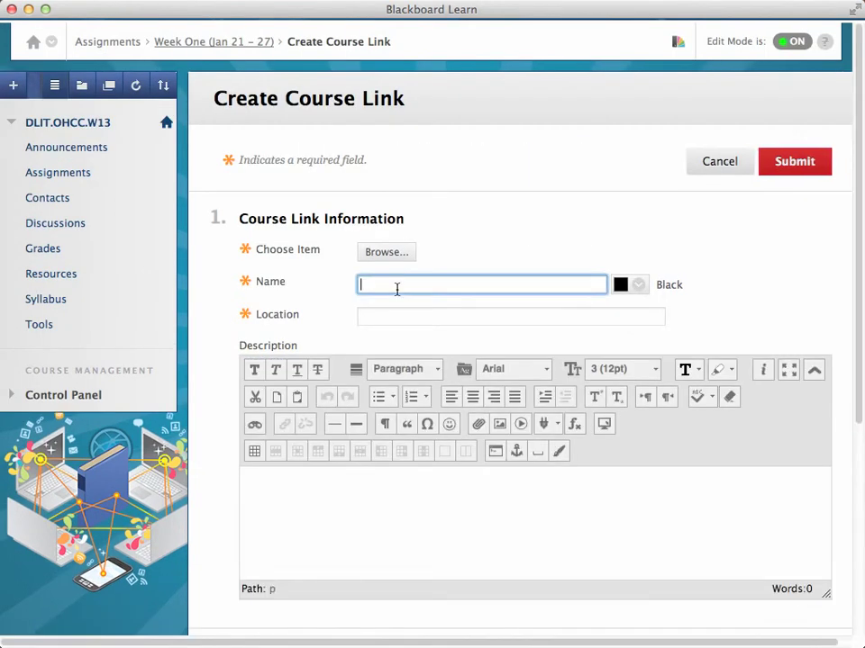
type("B")
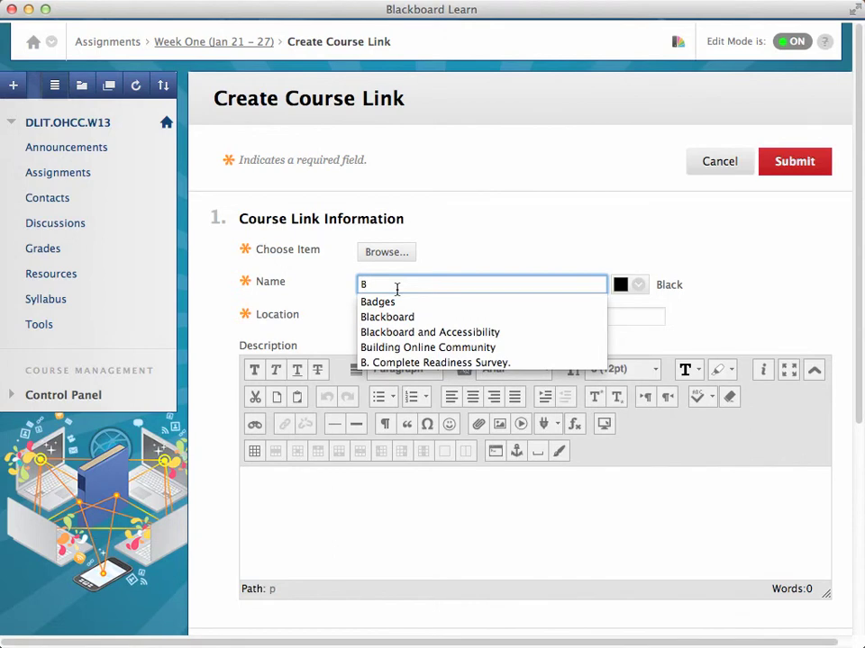
type(".")
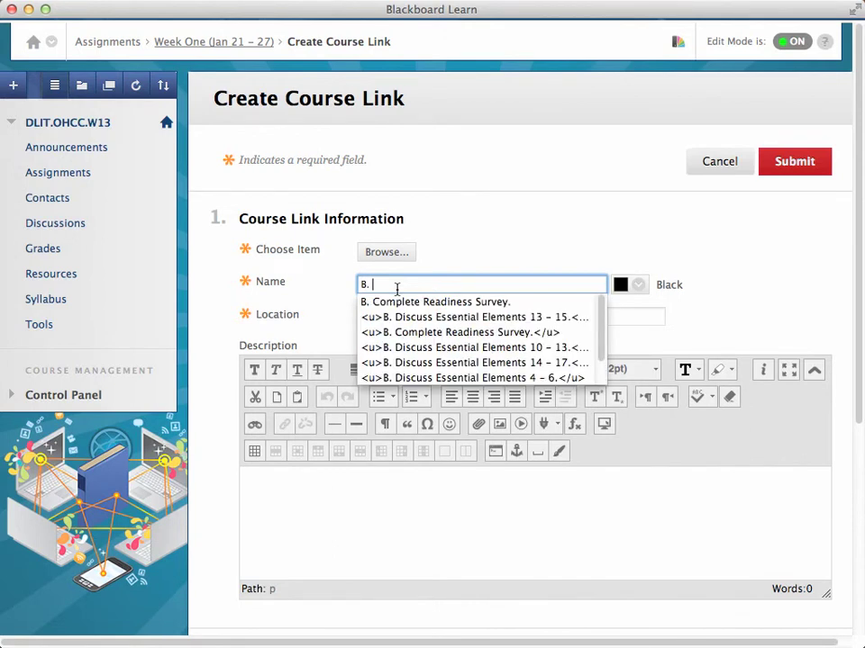
left_click(465, 230)
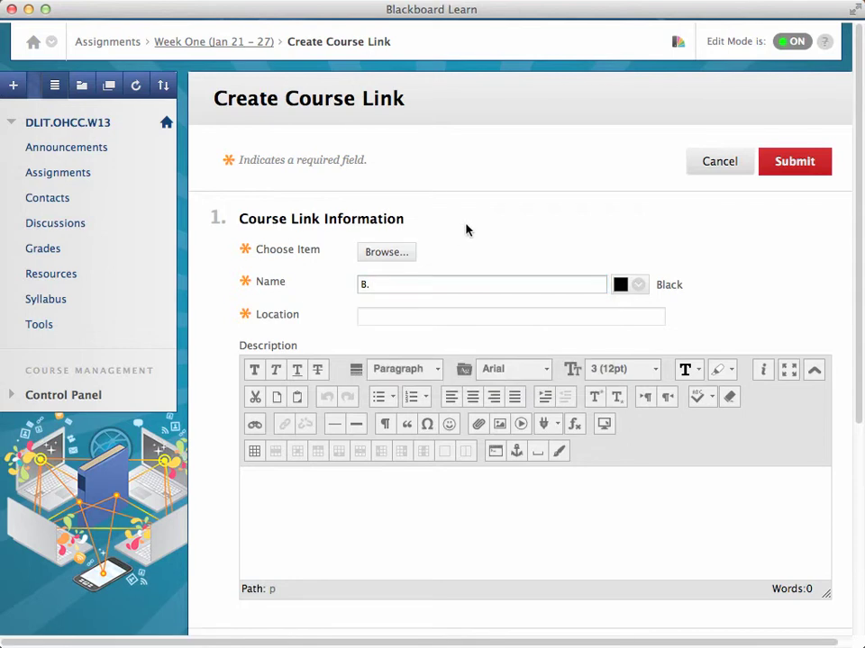
- Browse the course tree and point the link at the Week One (Jan 21 – 27) discussion forum
left_click(389, 253)
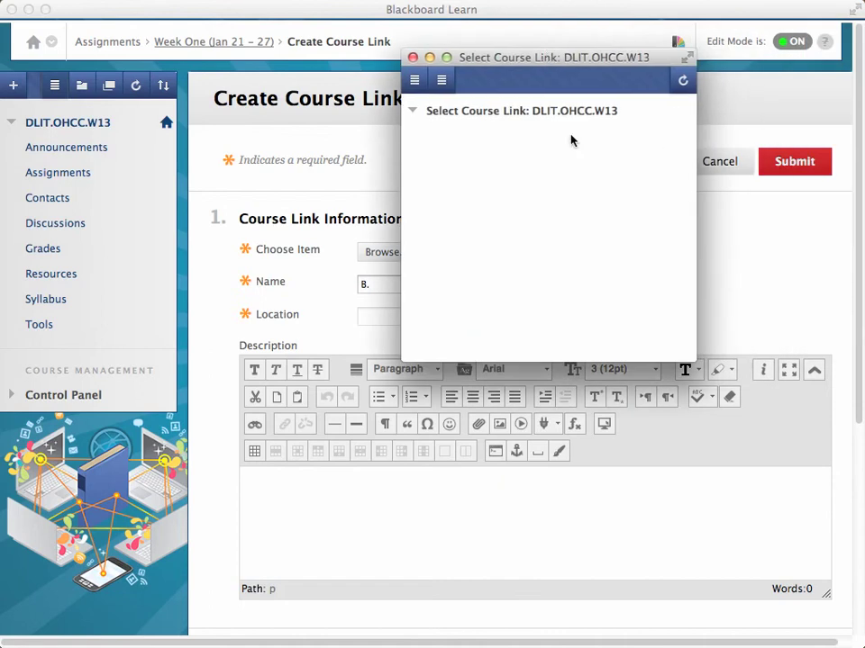
scroll(634, 182, "down", 10)
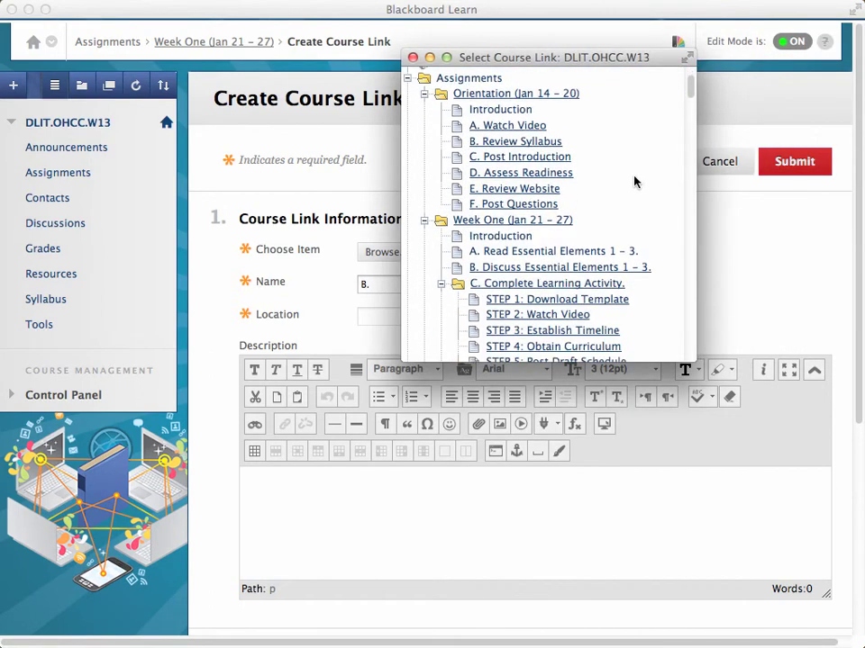
scroll(634, 182, "down", 10)
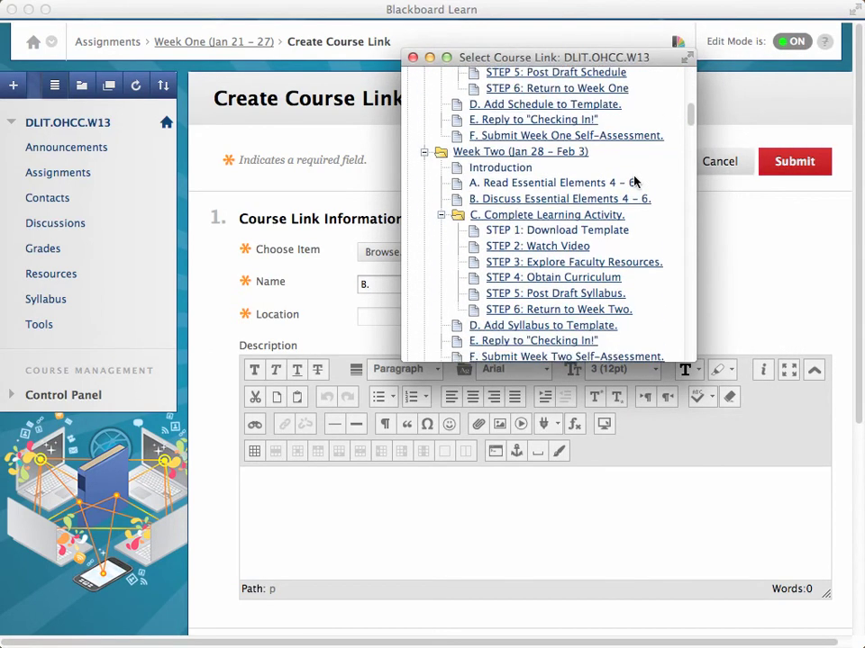
scroll(634, 182, "down", 10)
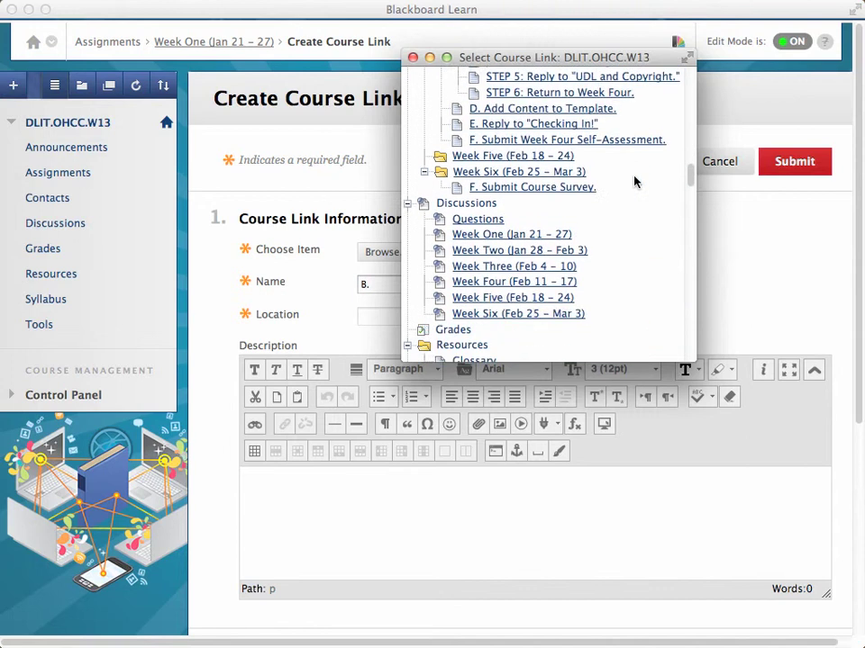
left_click(528, 195)
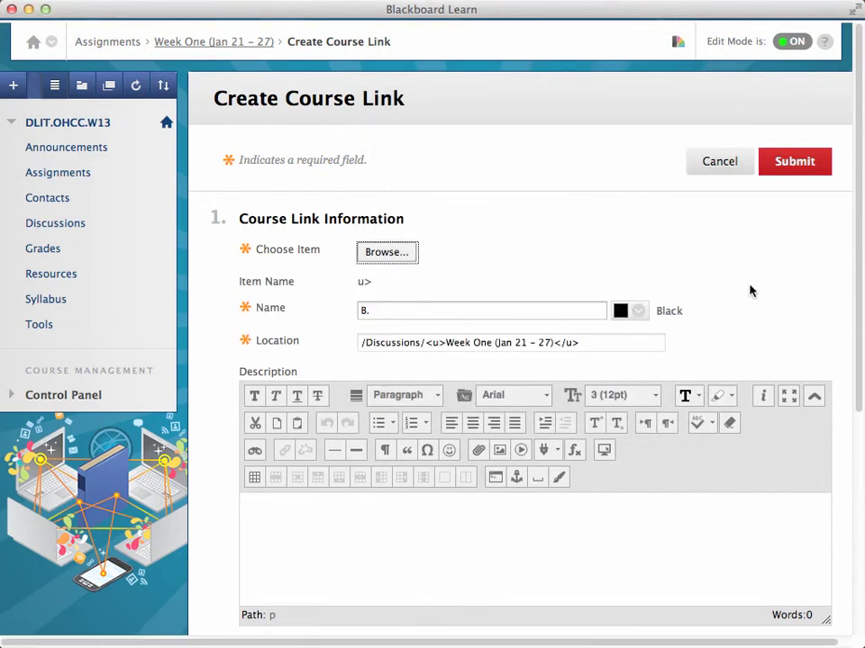
- Set Track Number of Views to Yes and submit the course link
scroll(749, 289, "down", 5)
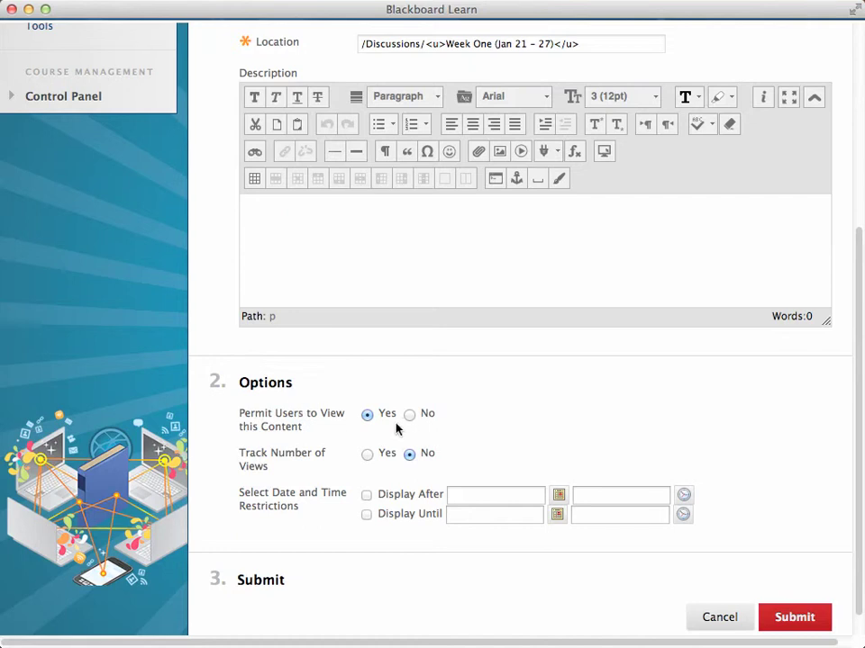
left_click(367, 458)
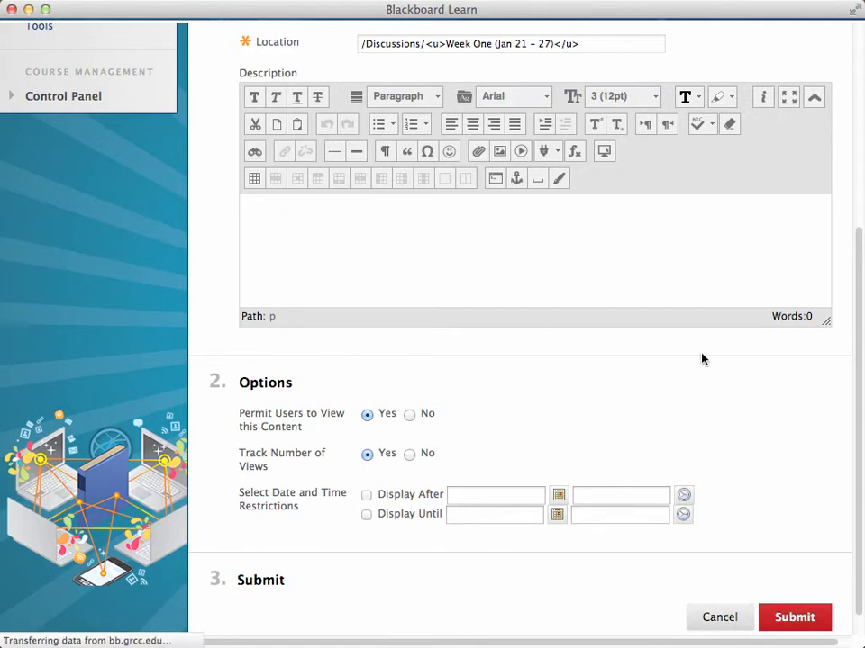
scroll(471, 455, "down", 2)
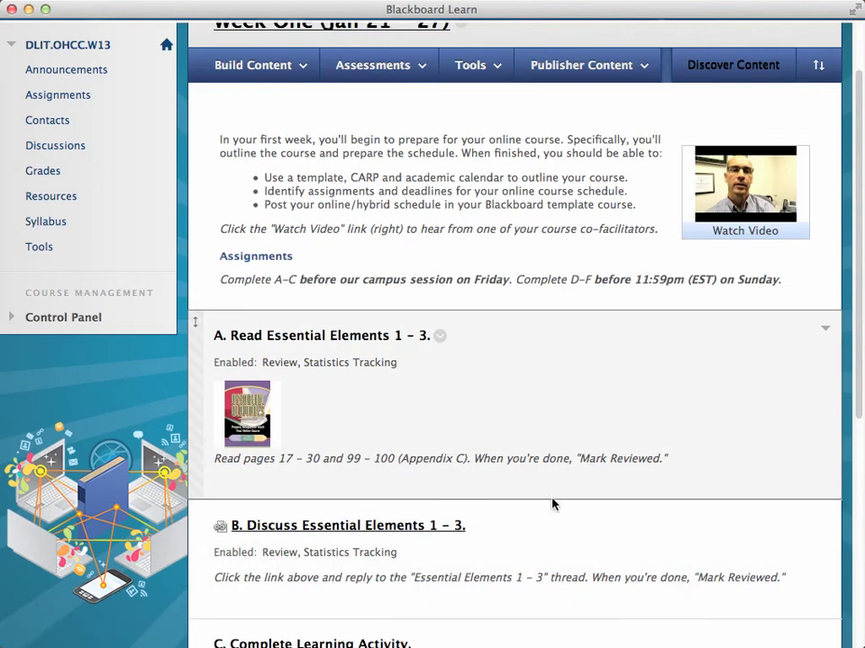
- Review items A–D on Week One, then open the page title's options menu
scroll(544, 514, "down", 1)
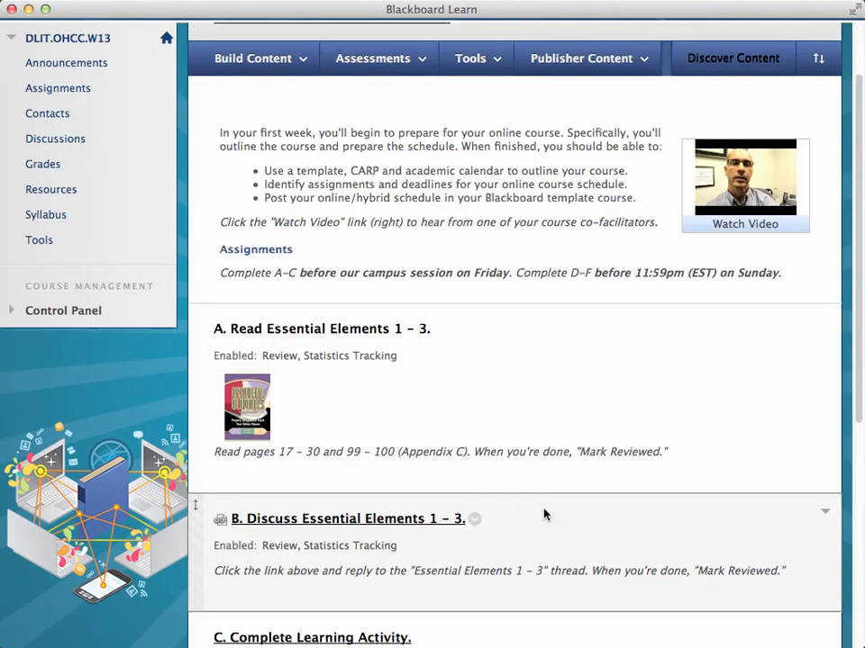
scroll(544, 514, "down", 2)
scroll(544, 514, "down", 5)
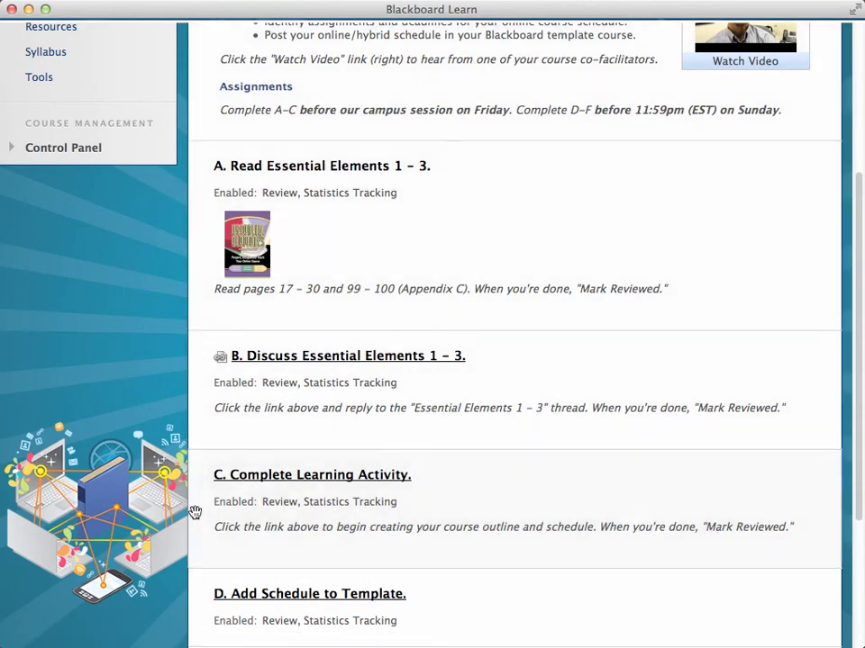
scroll(643, 451, "up", 5)
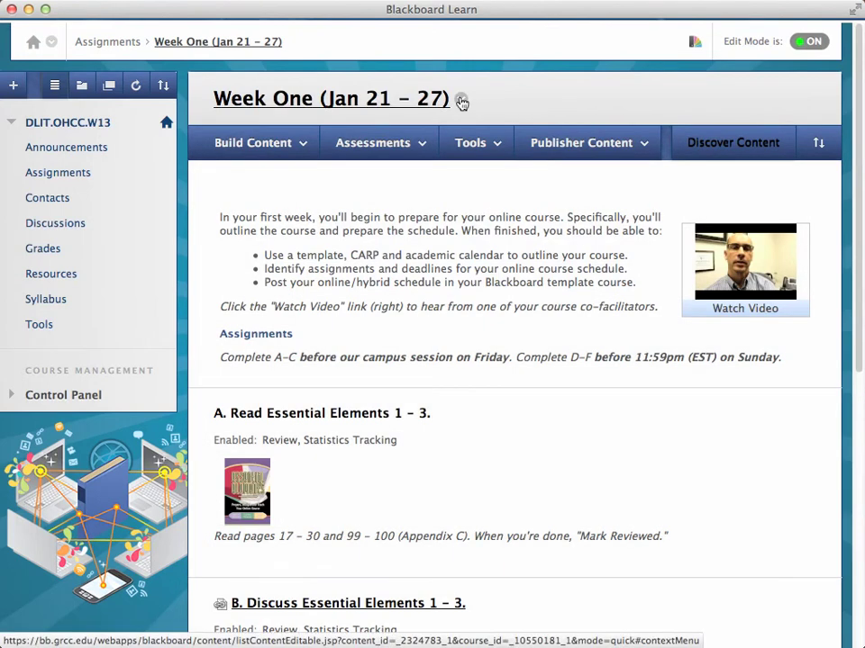
left_click(461, 101)
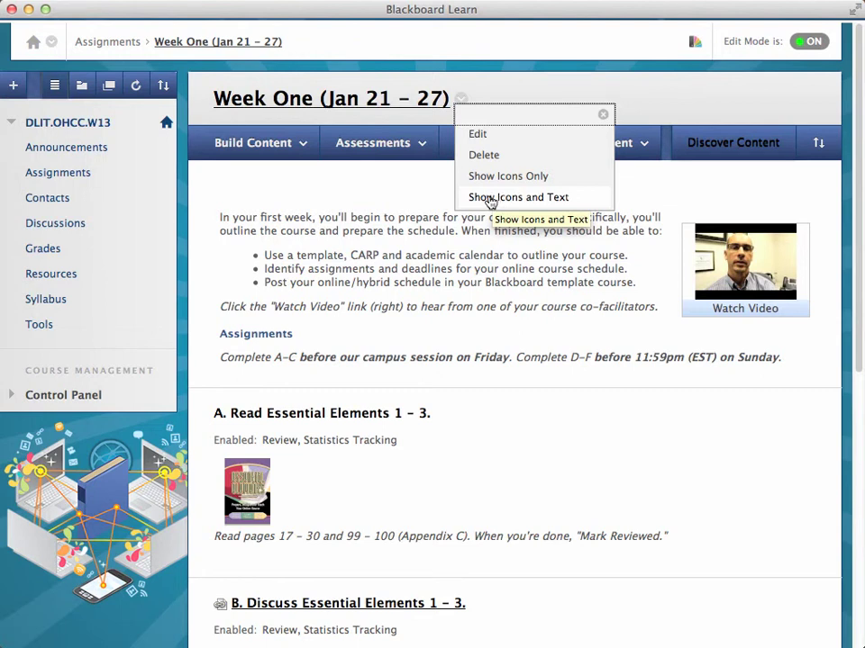
- Close the page menu and open the C. Complete Learning Activity. folder
left_click(340, 218)
scroll(459, 408, "down", 1)
scroll(459, 408, "down", 5)
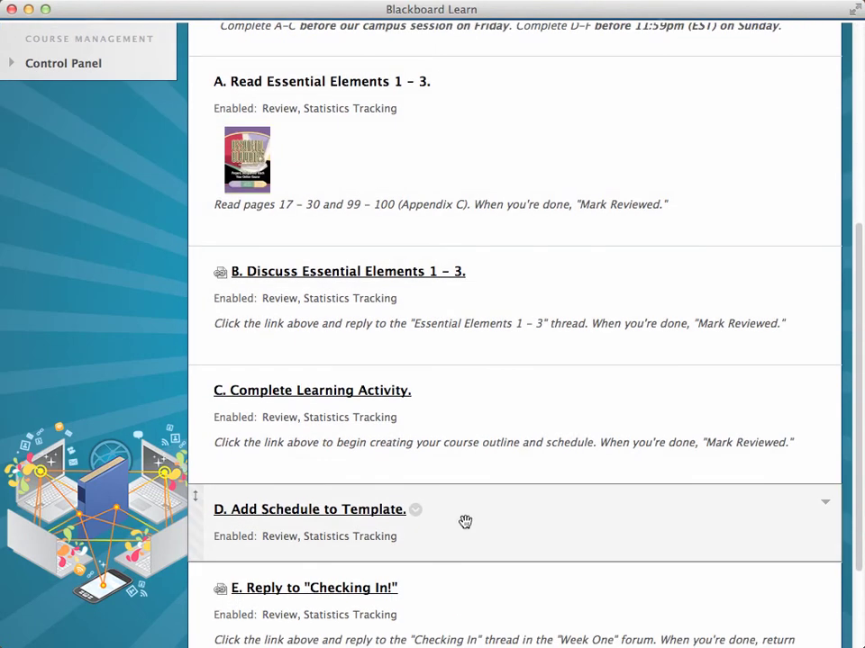
left_click(389, 393)
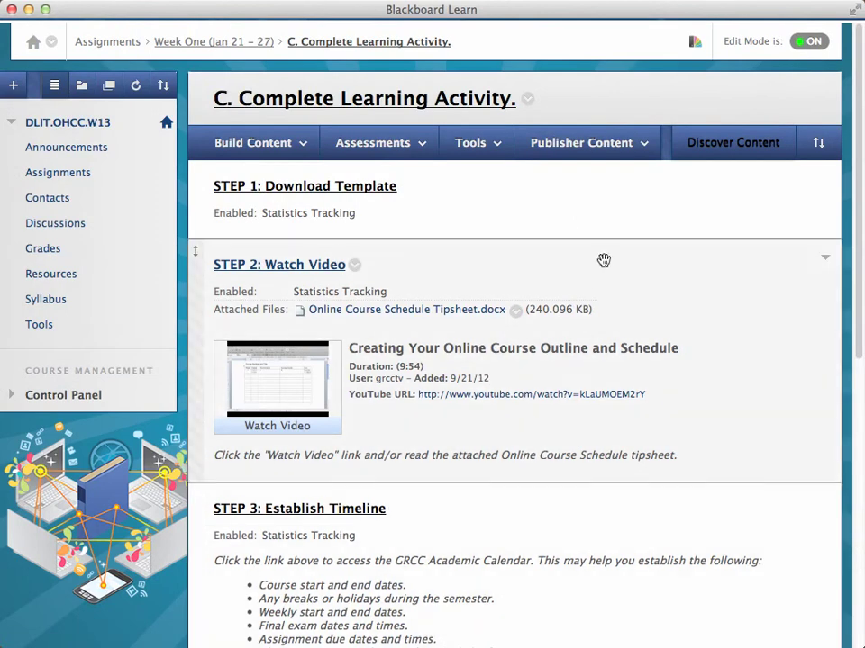
- Go back to the Week One page and open the Build Content menu
right_click(500, 252)
left_click(516, 258)
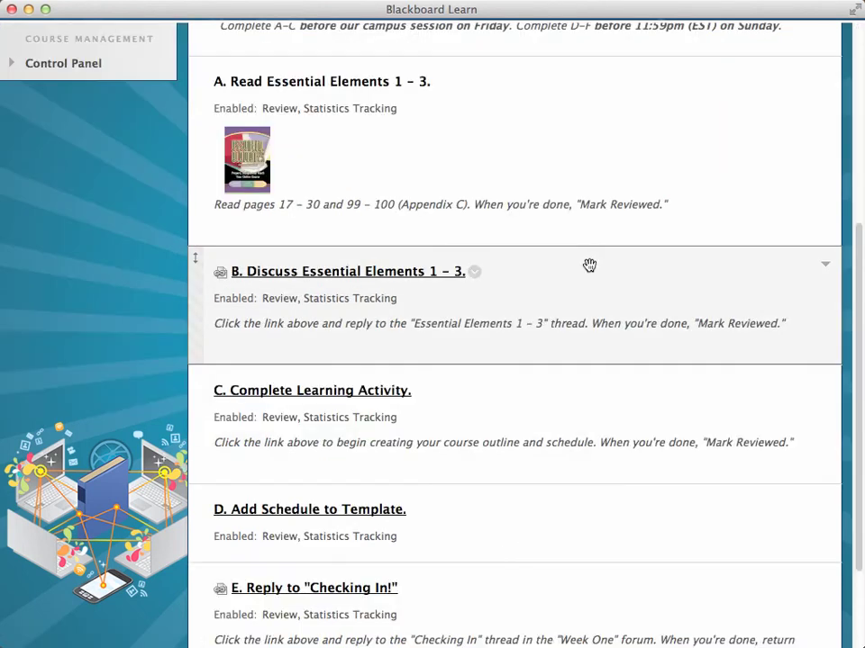
scroll(590, 268, "down", 3)
scroll(548, 374, "down", 2)
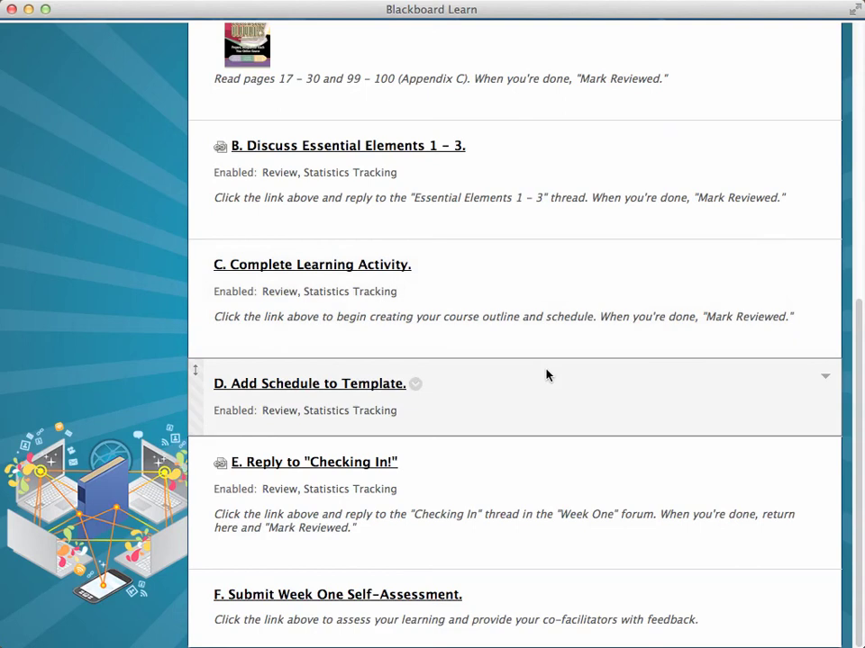
left_click(423, 384)
left_click(252, 144)
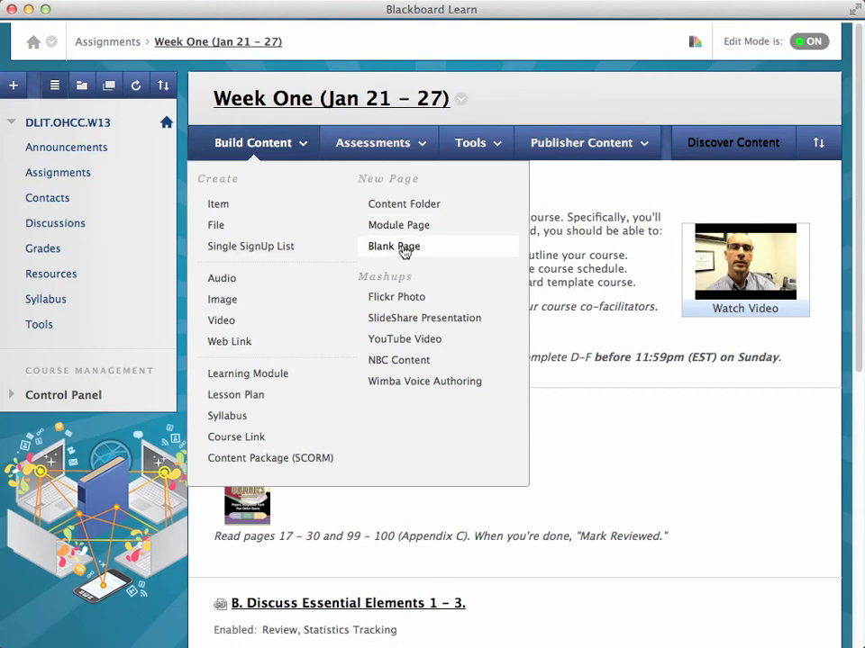
left_click(650, 537)
scroll(651, 536, "down", 10)
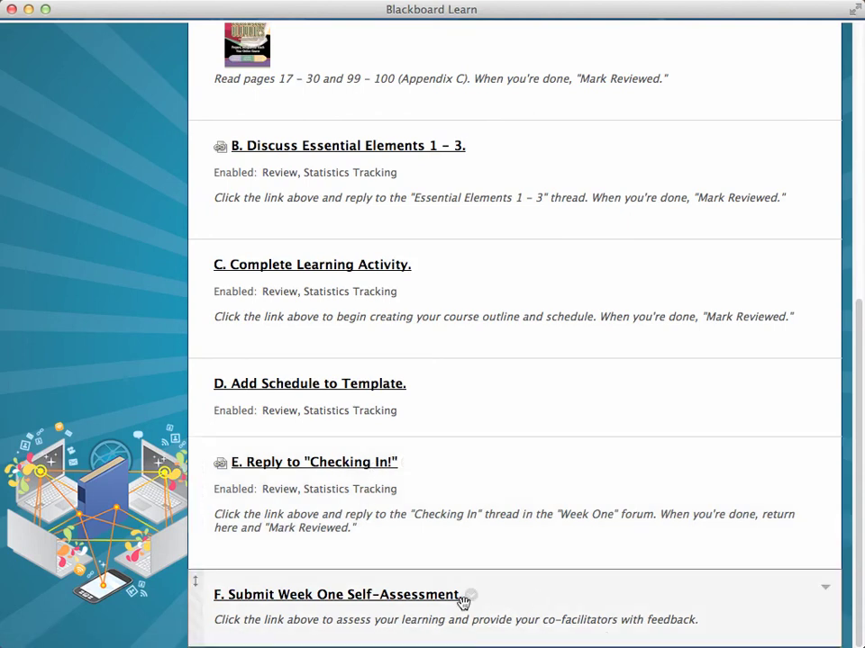
scroll(505, 584, "up", 15)
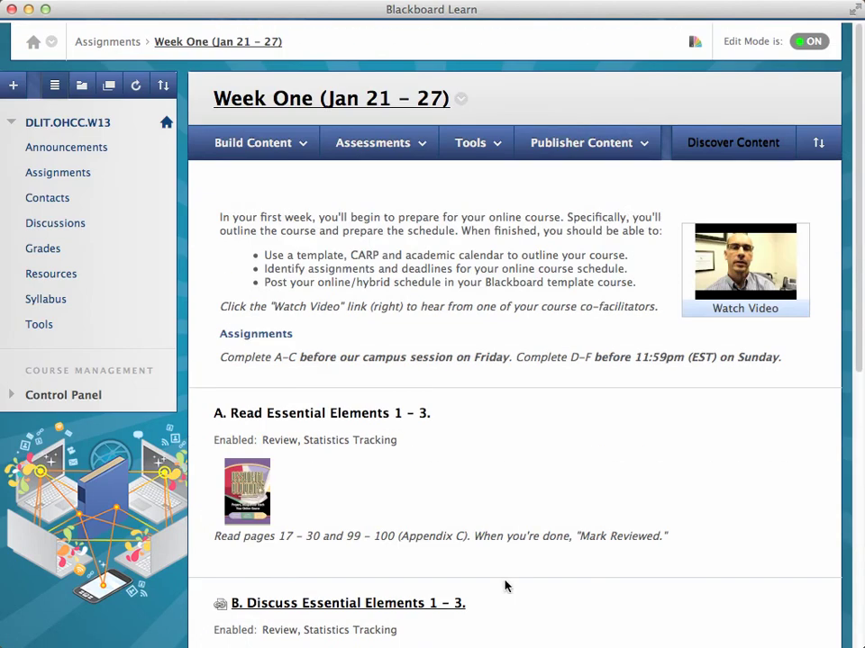
left_click(373, 143)
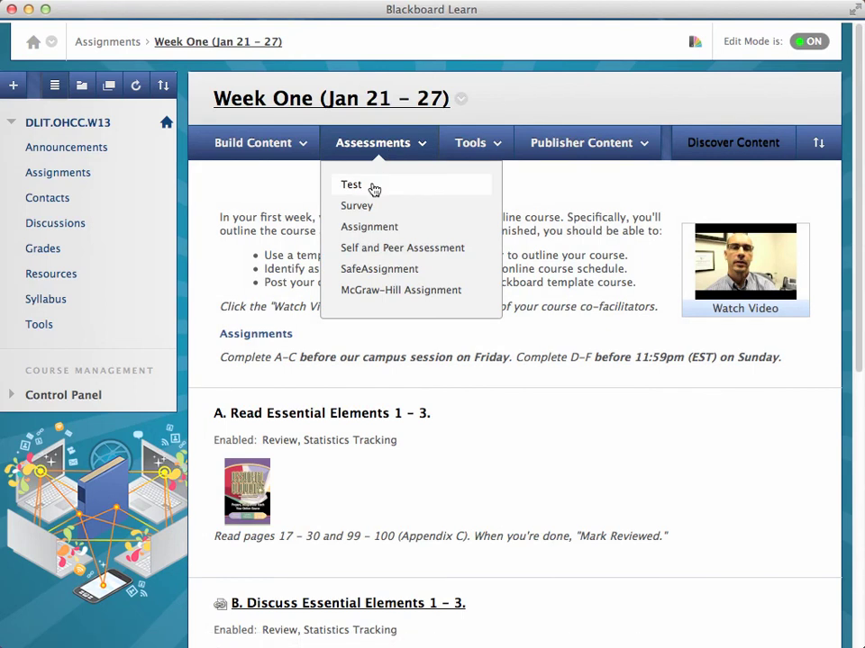
scroll(540, 342, "down", 5)
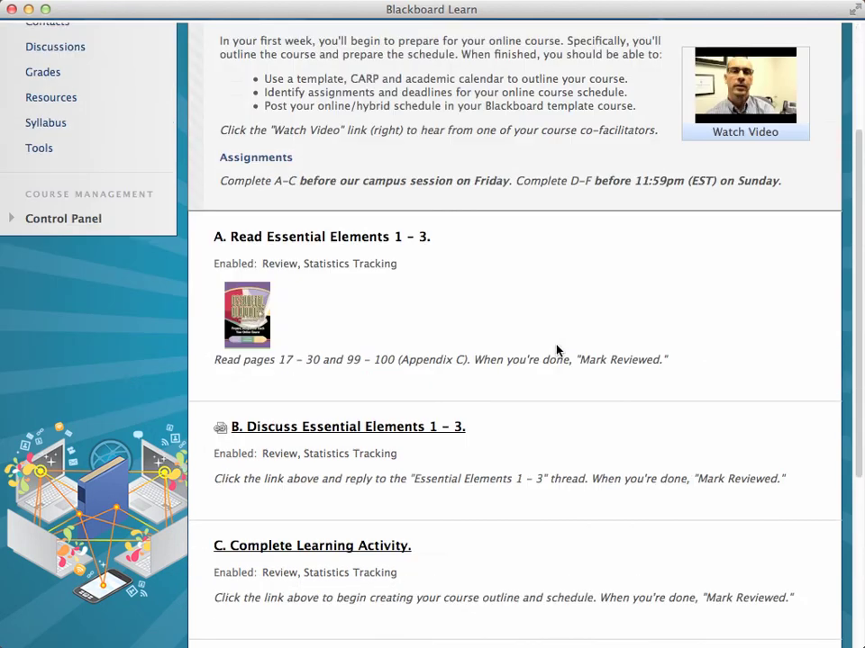